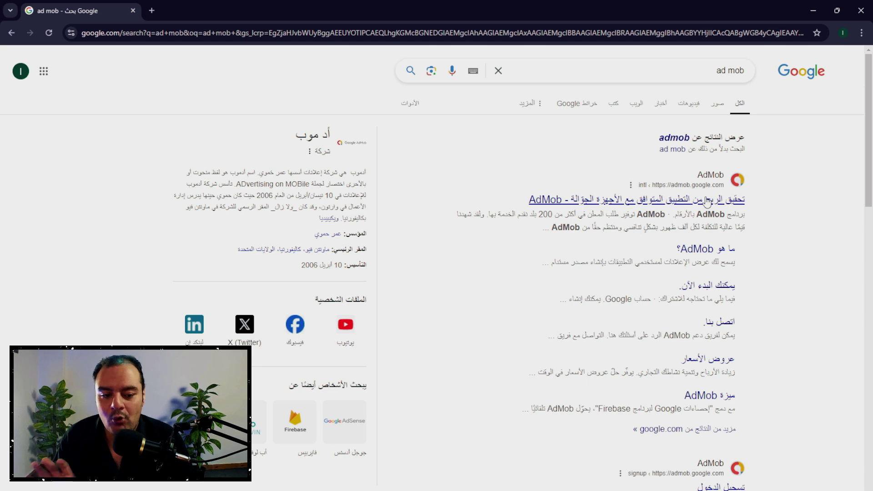
Open the AdMob website from the Google search results and start the account sign-up
click(706, 200)
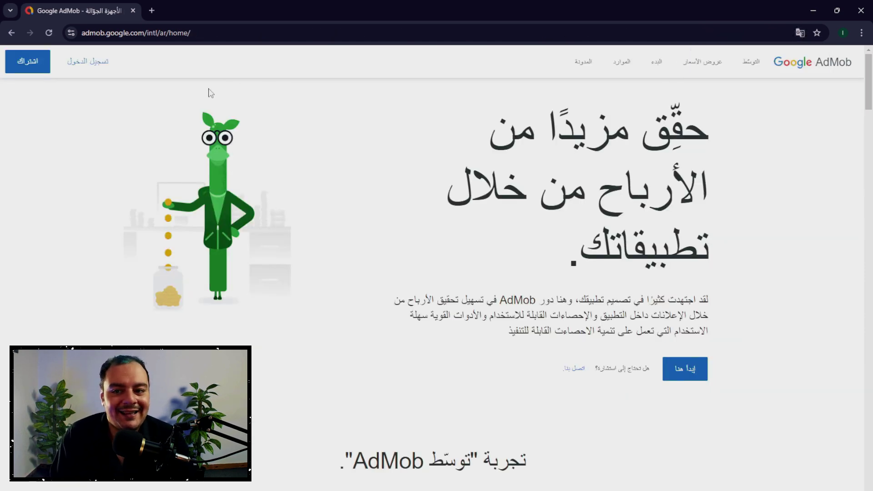
click(43, 73)
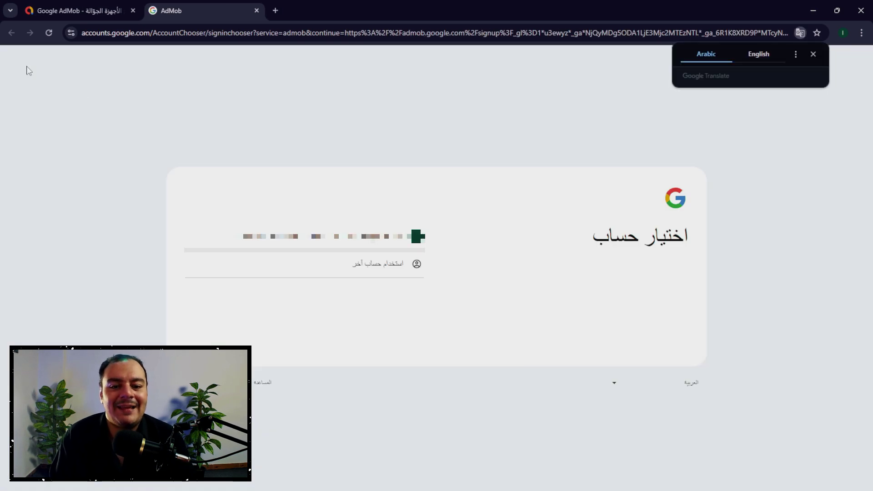
drag(715, 240, 591, 234)
click(499, 206)
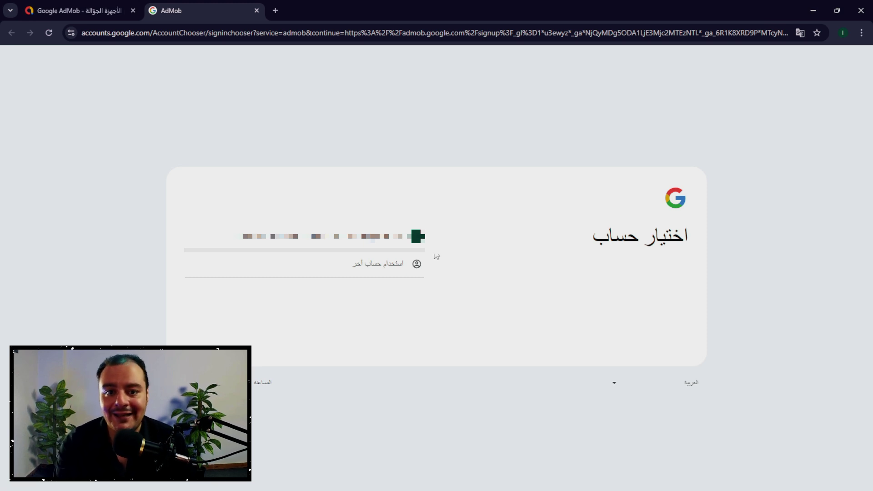
Sign in with the listed Google account by entering the account password, and decline creating a passkey
click(314, 240)
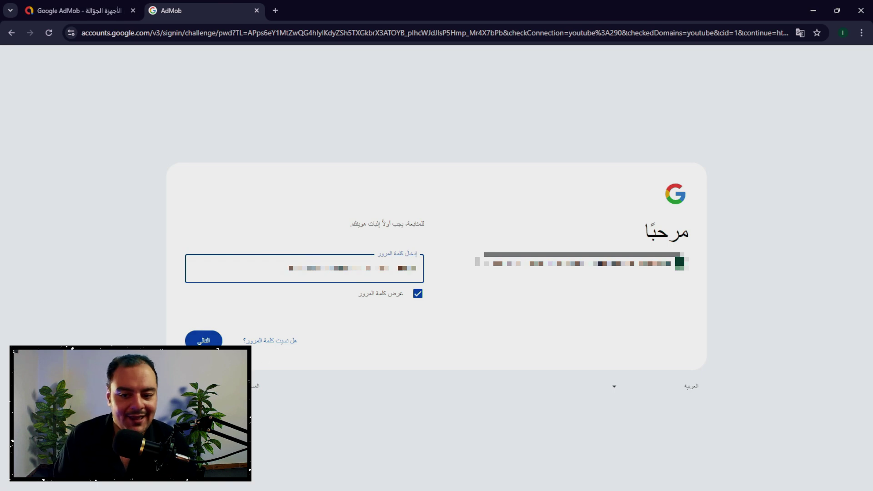
click(191, 341)
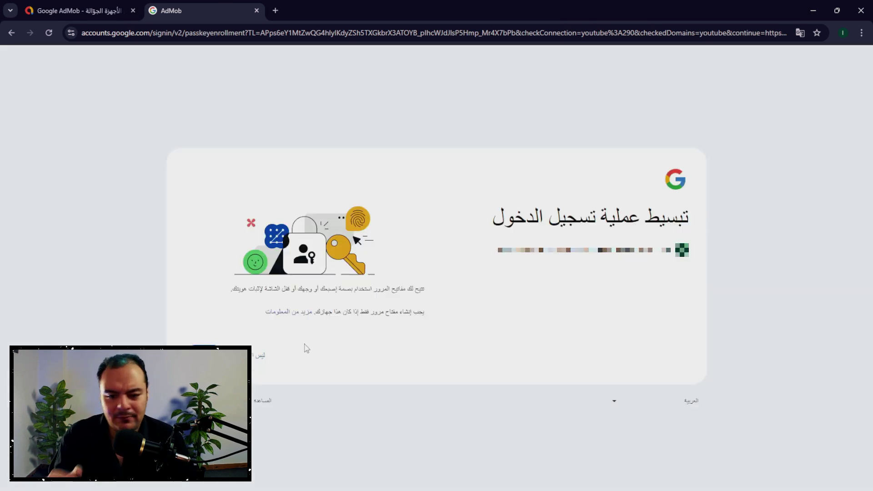
click(261, 357)
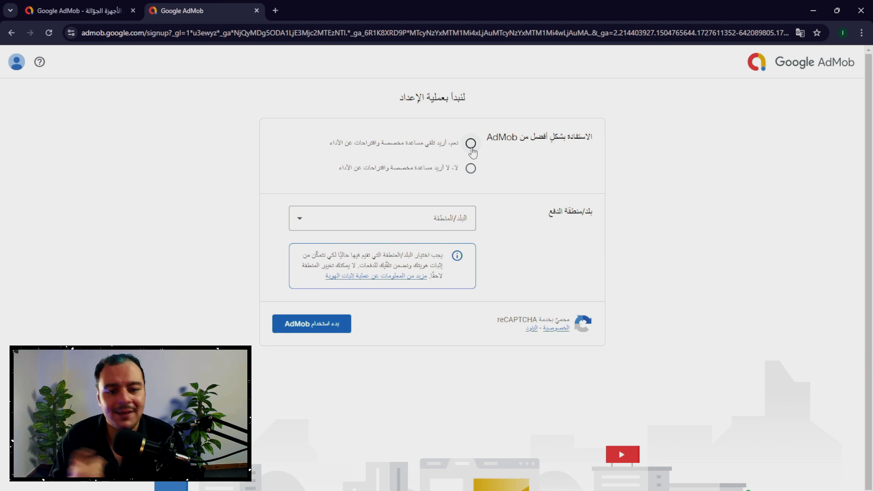
Opt in to customized help and performance suggestions, and set the payment country to Egypt (مصر)
click(471, 144)
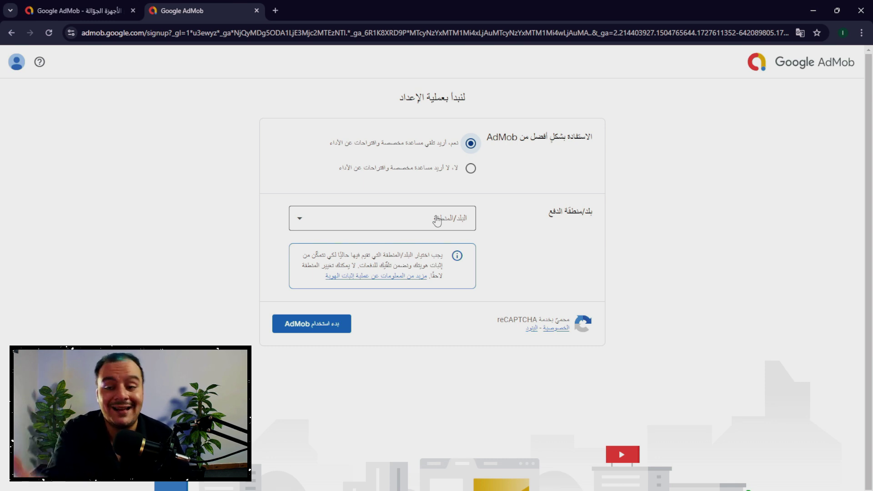
click(437, 221)
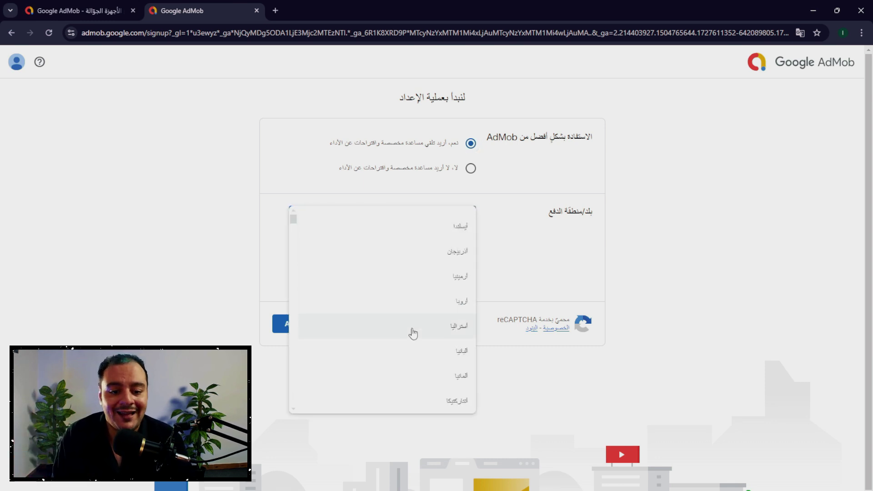
scroll(415, 336, down, 10)
scroll(414, 339, down, 10)
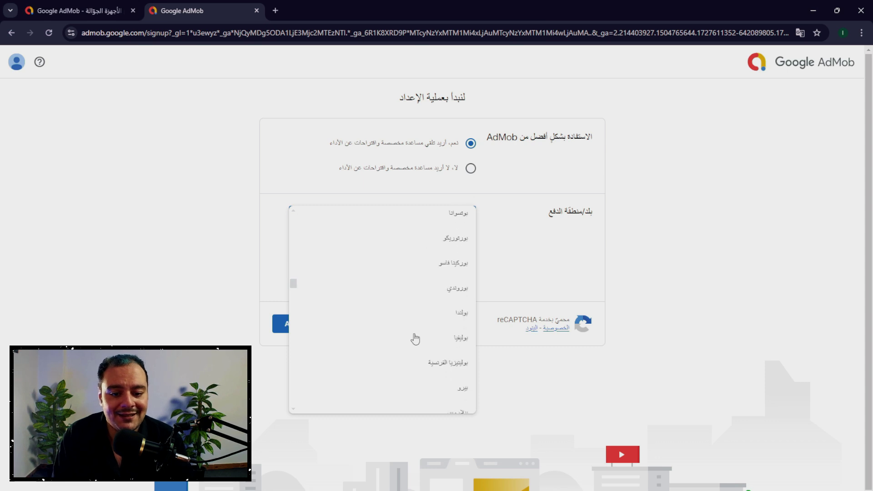
scroll(415, 339, down, 12)
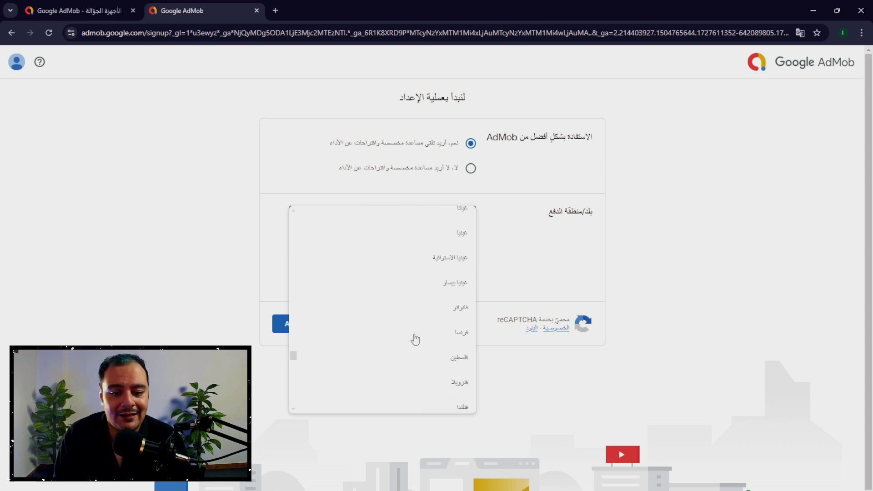
click(455, 251)
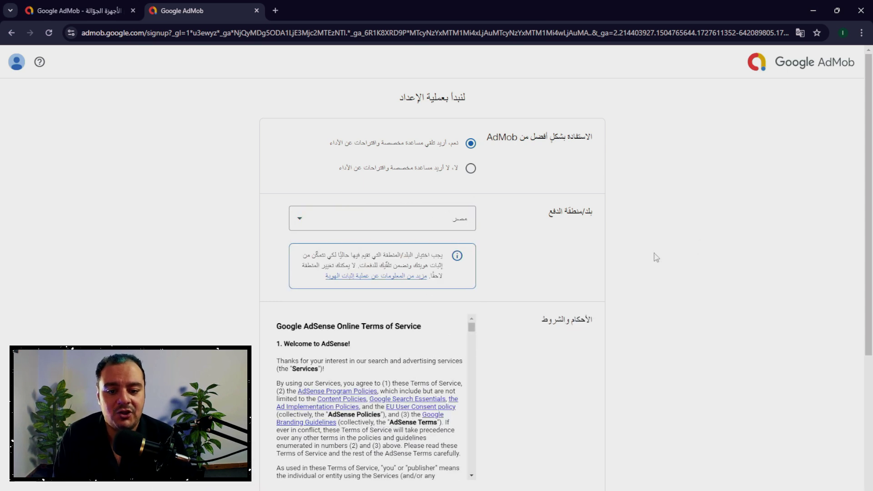
Agree to the AdSense Online Terms of Service, submit the sign-up and continue to the AdMob dashboard
scroll(870, 267, down, 4)
scroll(870, 267, down, 1)
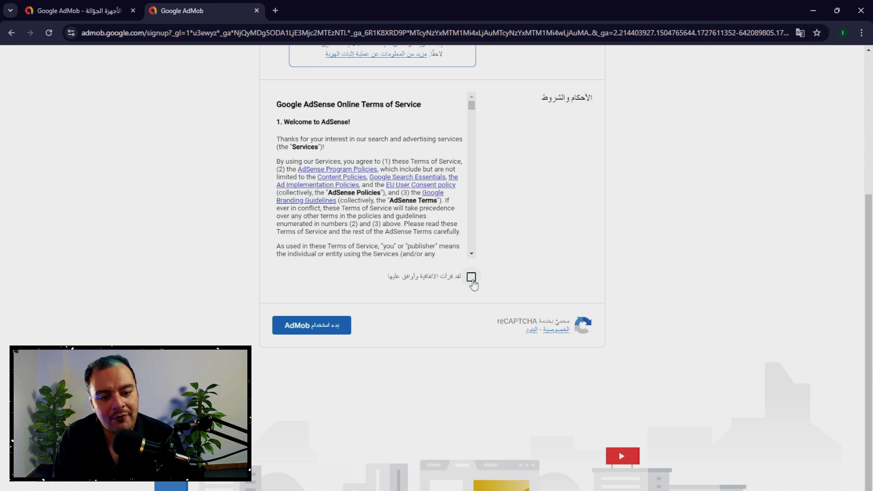
click(473, 277)
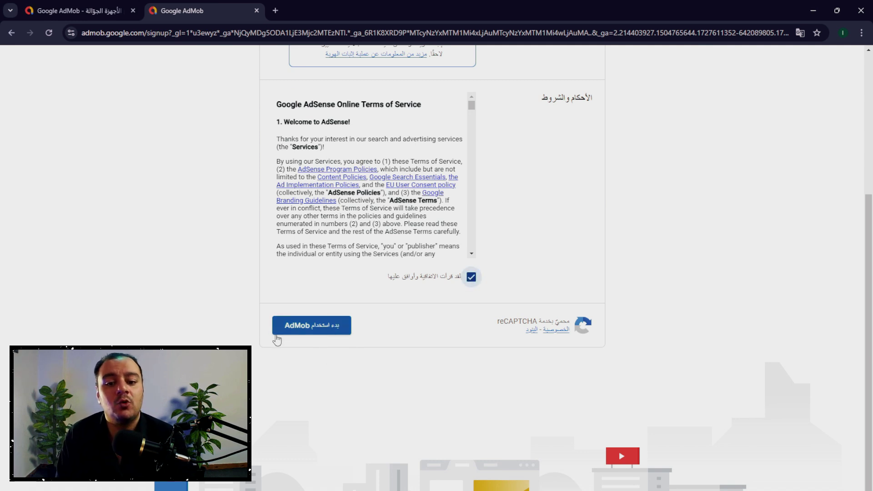
click(320, 336)
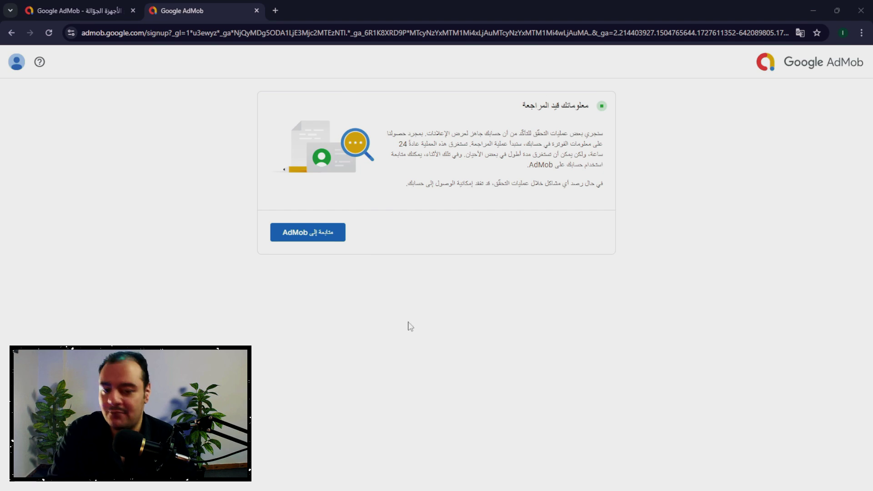
click(330, 240)
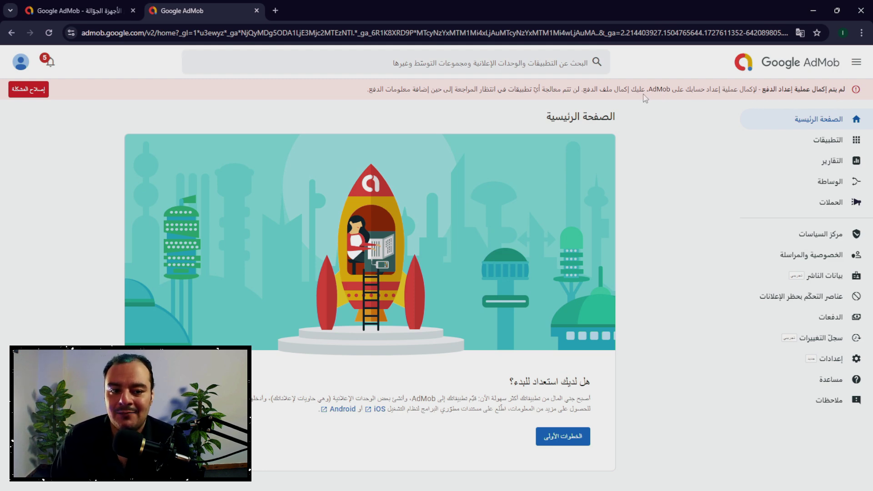
drag(641, 93, 371, 94)
click(331, 94)
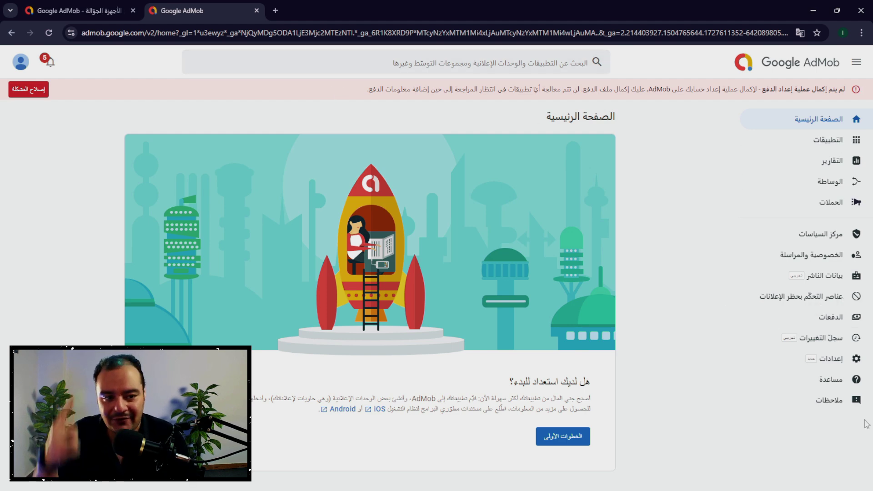
click(858, 61)
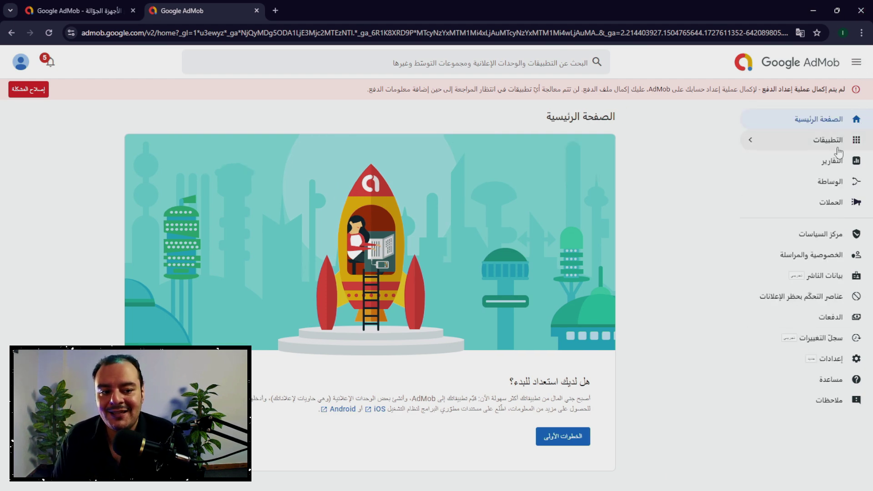
Open the Payments page (الدفعات) and start adding a payments account
click(853, 322)
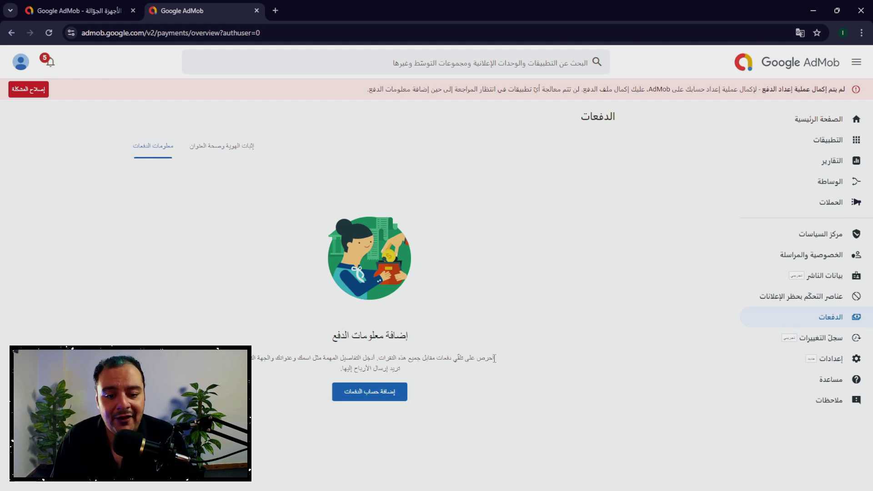
drag(493, 358, 251, 359)
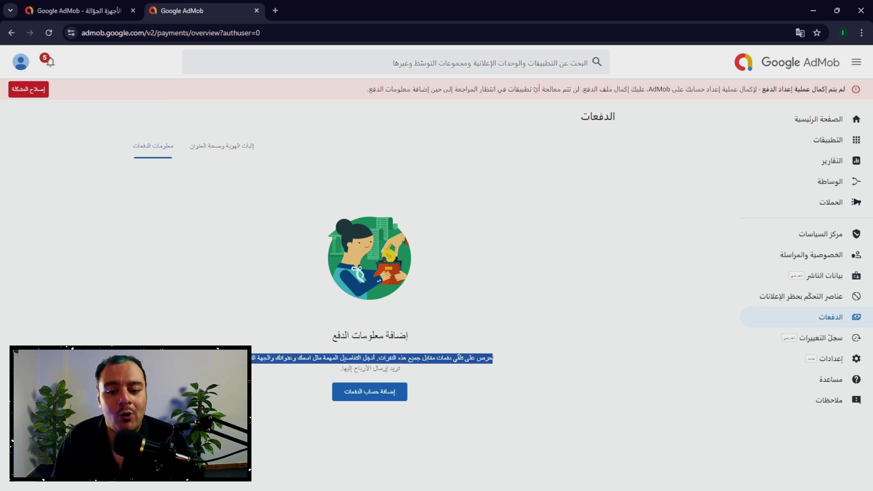
click(496, 430)
click(382, 396)
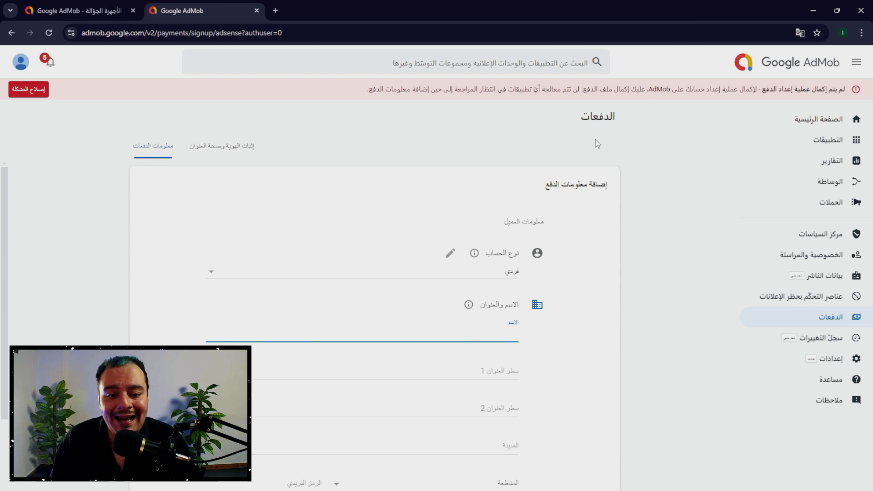
Keep the account type as individual (فردي) and enter the account holder's name in the customer information
click(212, 273)
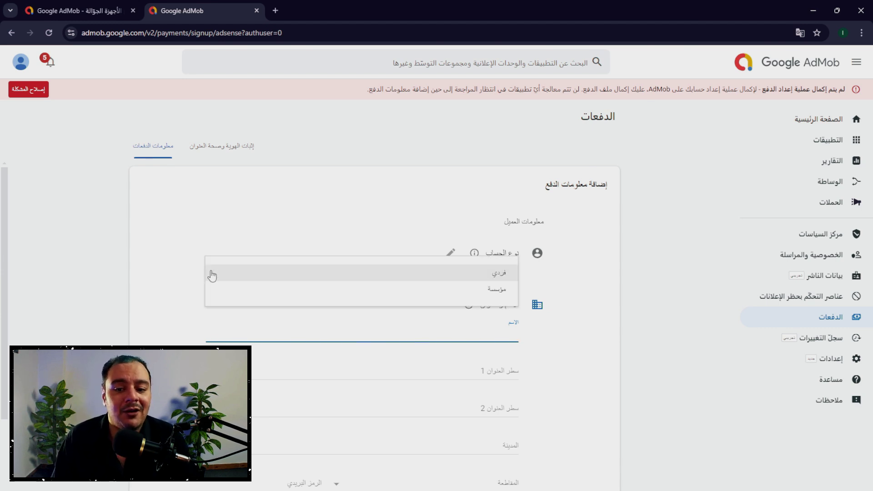
click(668, 258)
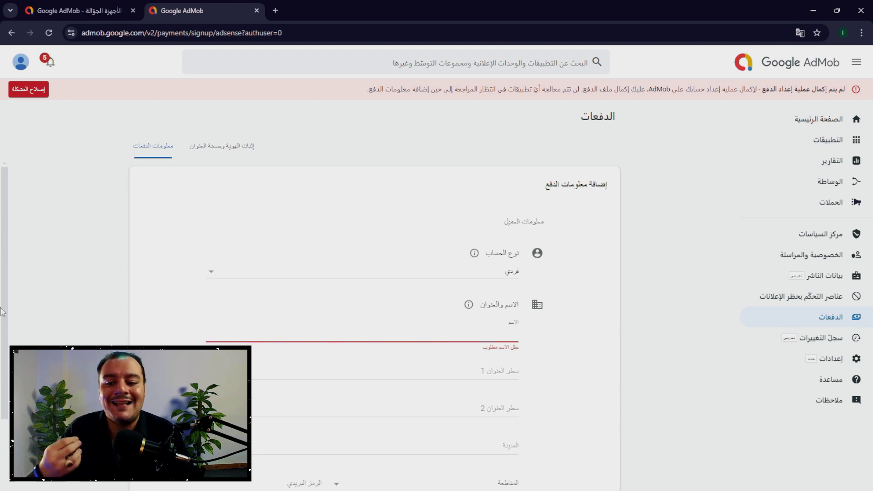
drag(4, 196, 4, 239)
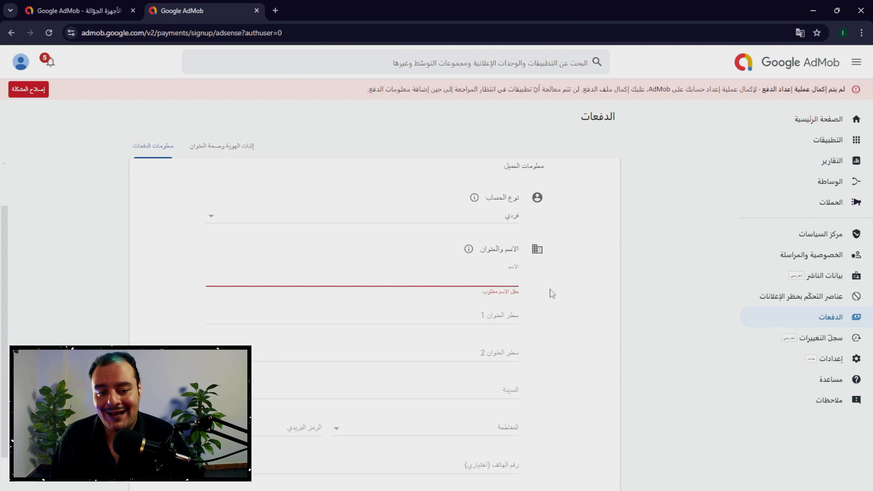
click(506, 282)
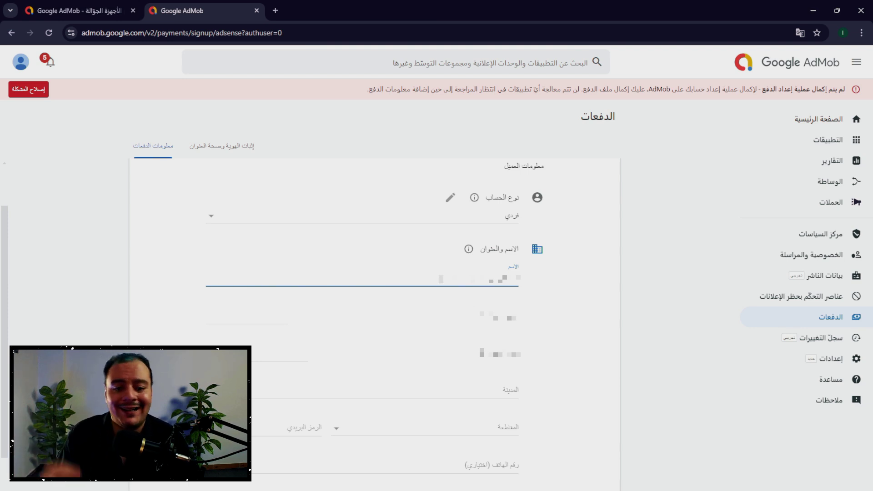
Fill in address line 1 of the payment information with the street address
click(486, 317)
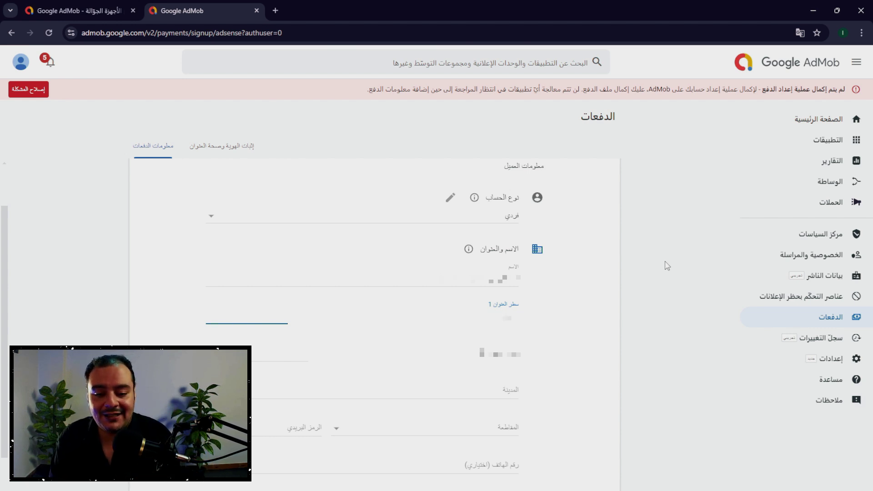
text(11)
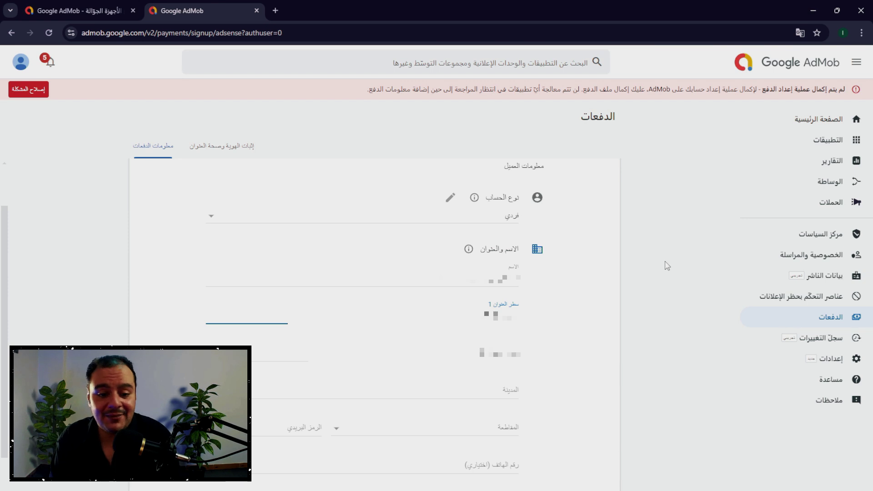
text(1)
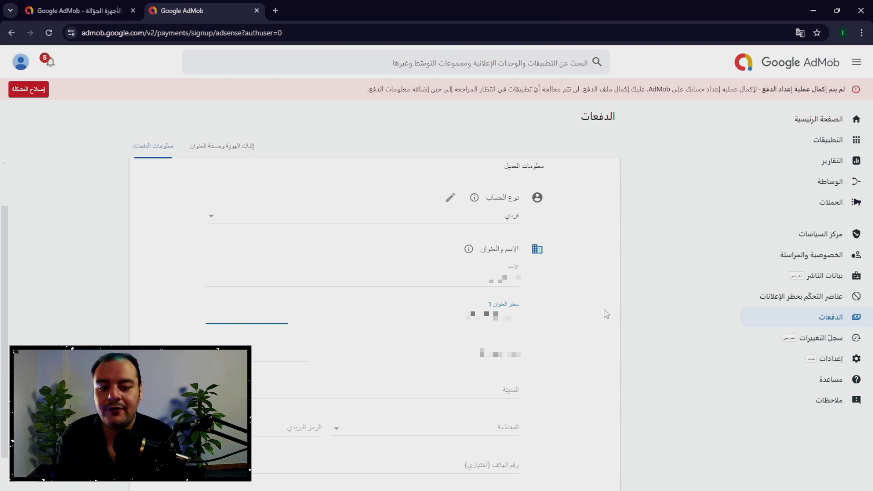
text(street)
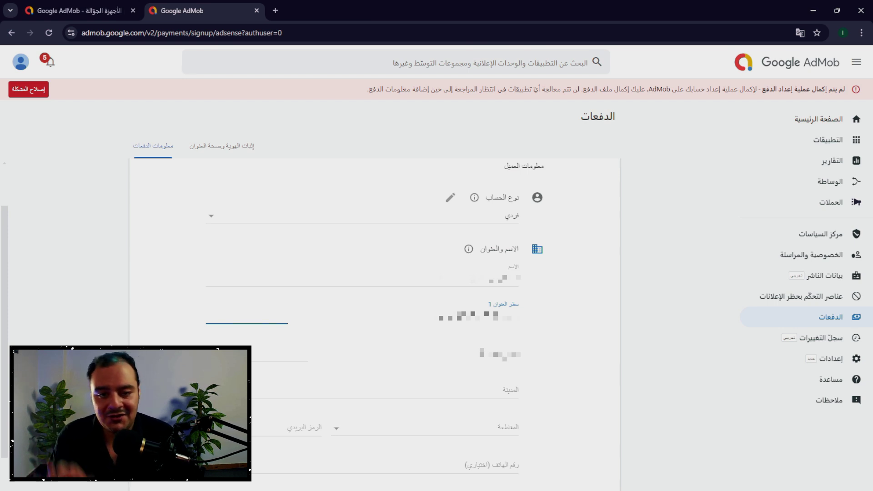
Fill in address line 2 of the payment information with the remaining address details
click(501, 355)
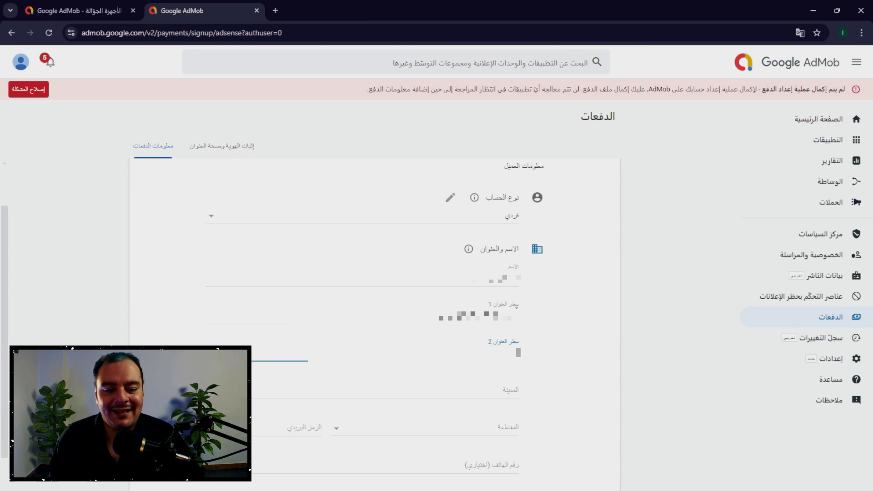
text(12)
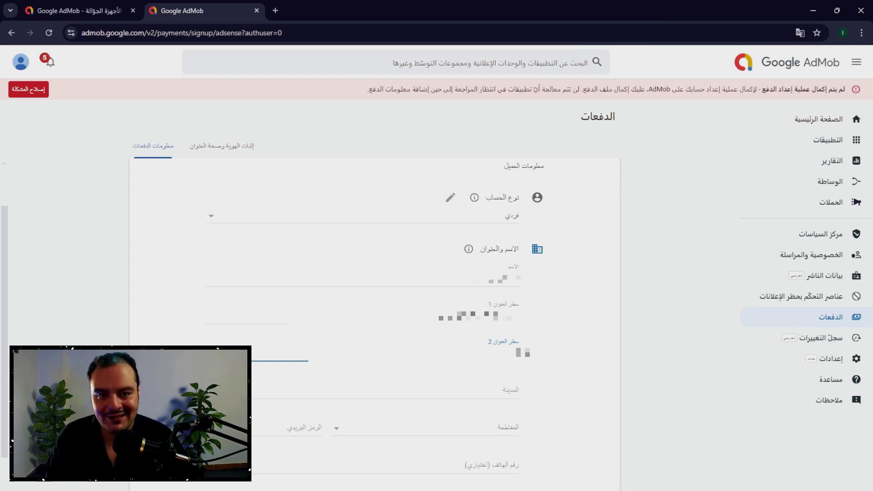
key(BackSpace)
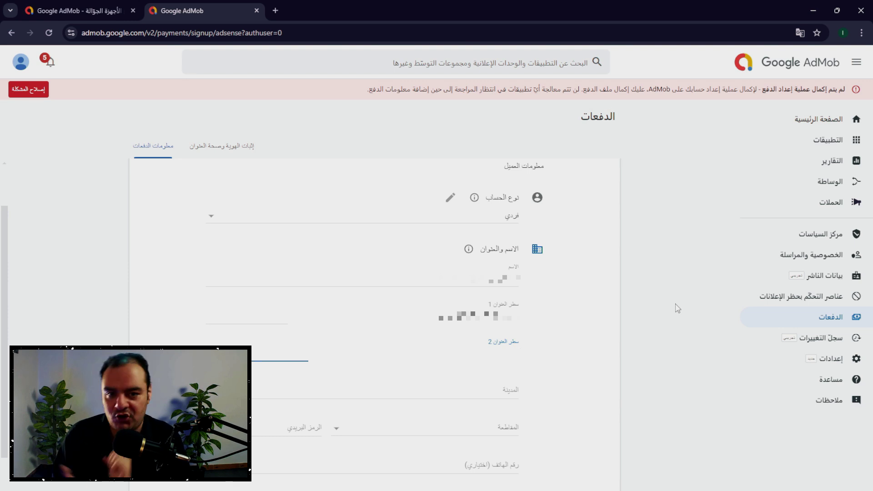
text(12 A)
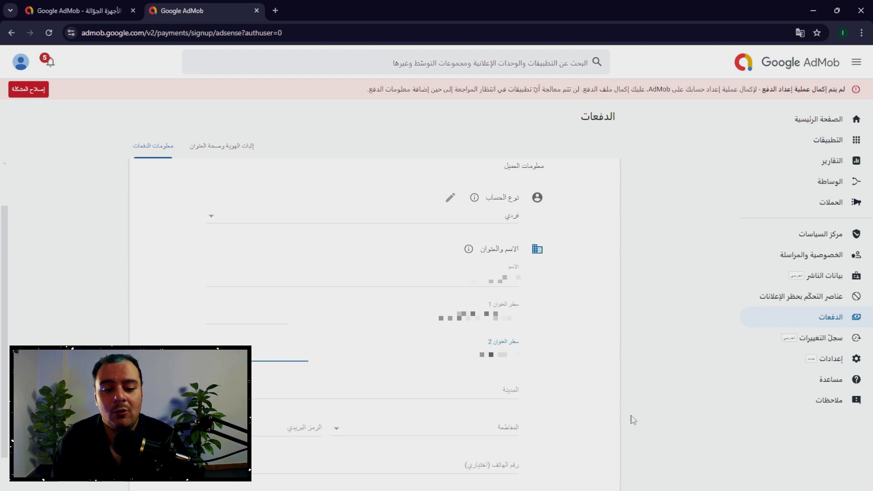
click(560, 380)
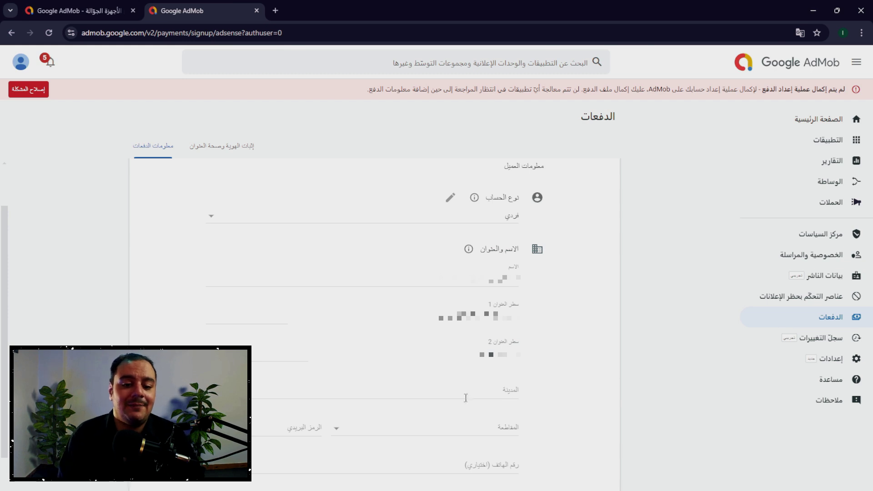
Fill in the city field of the payment address
click(502, 389)
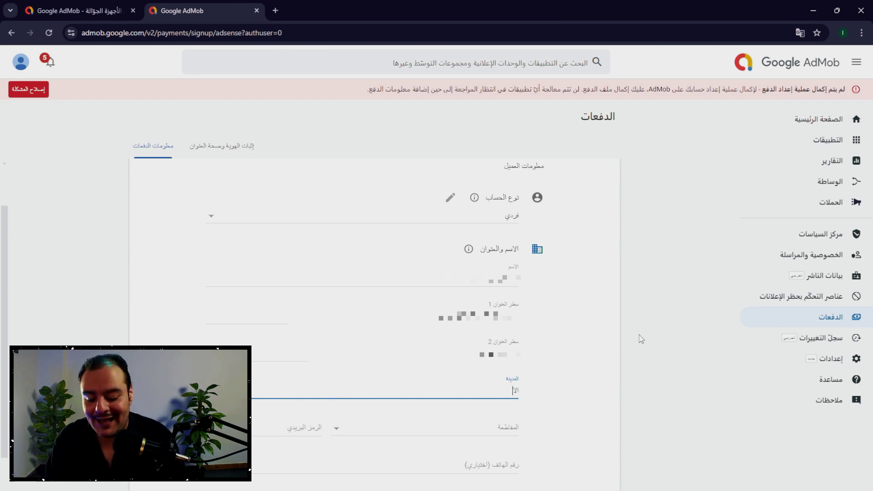
text(الاسكندرية)
click(360, 452)
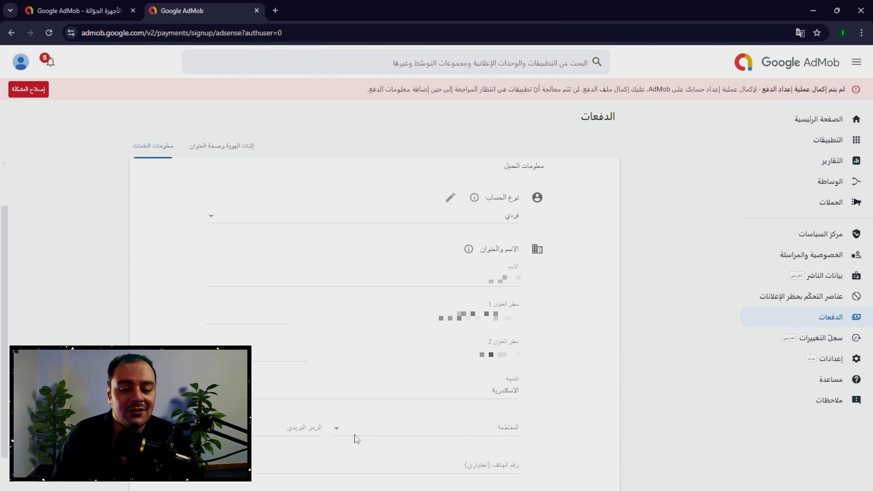
Select the governorate for the payment address
click(363, 435)
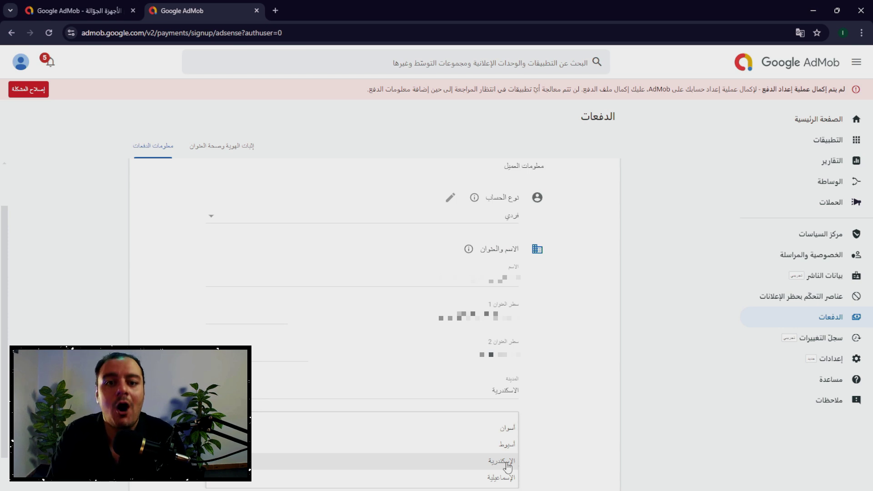
click(502, 461)
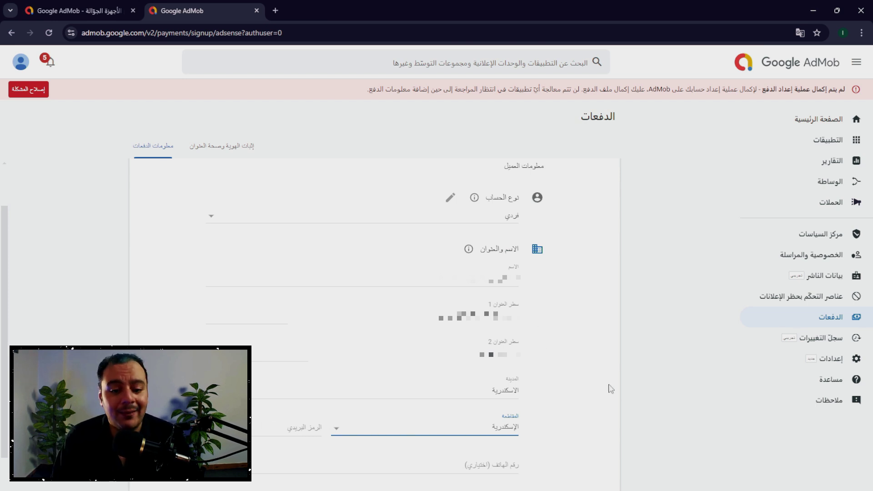
Search Google in a new browser tab for the postal code (الرمز البريدي) assigned to the customer's governorate and district
click(278, 10)
click(347, 205)
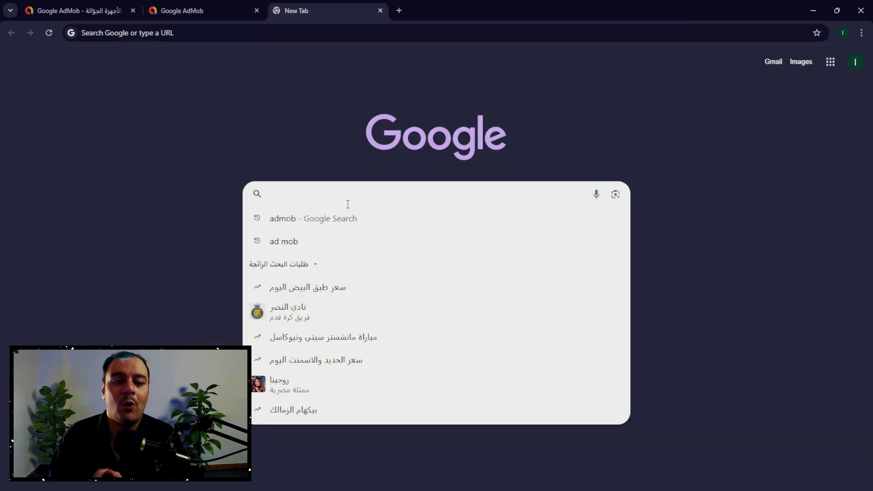
text(الم)
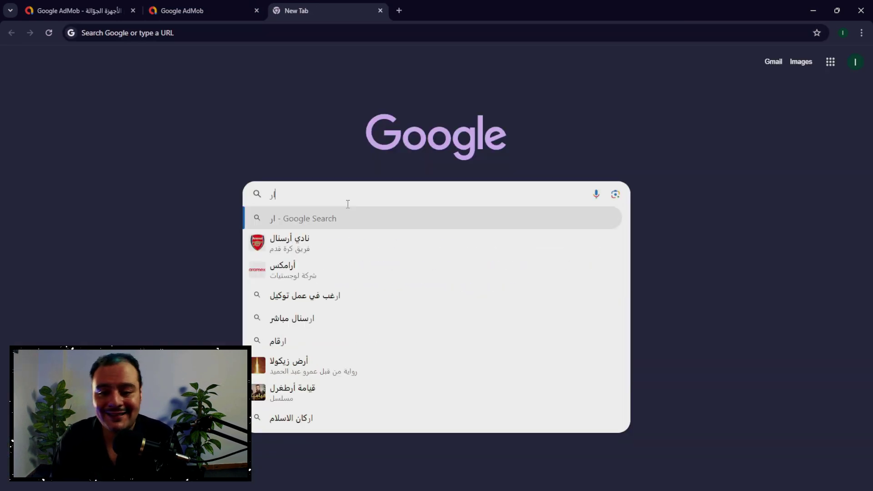
key(BackSpace)
text(رمز ابري)
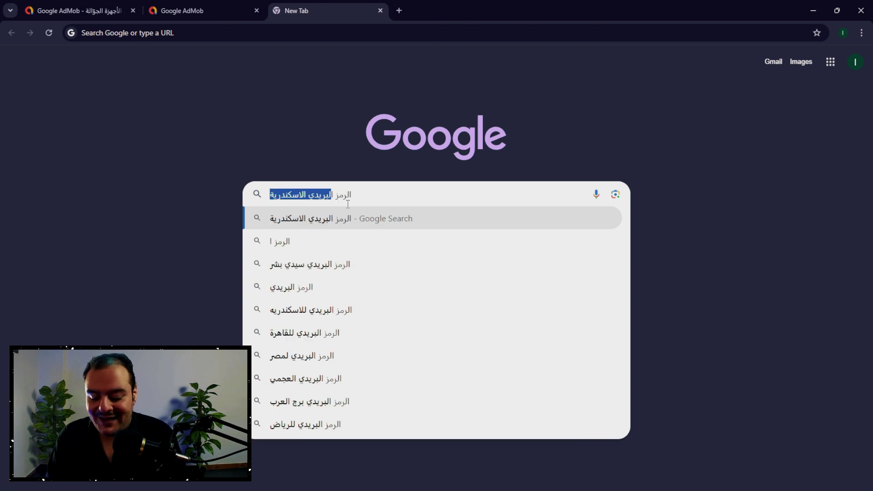
text(دي الم)
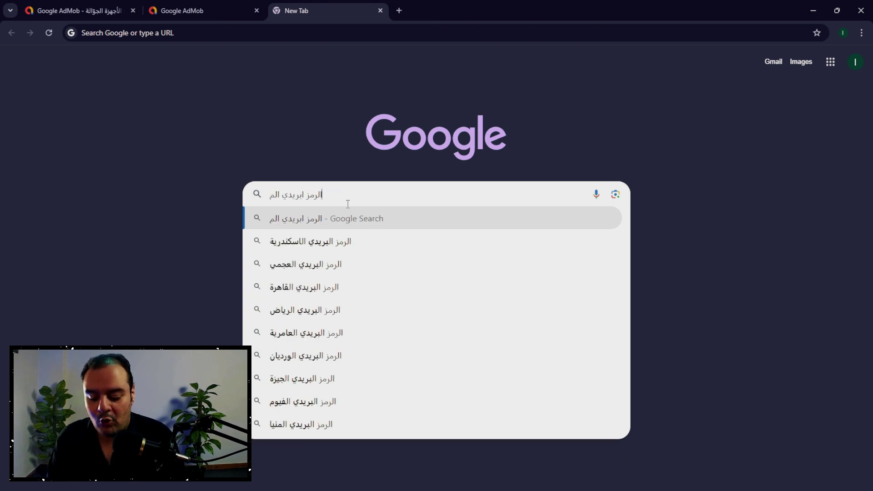
text(خصص لمحافظة الاسك)
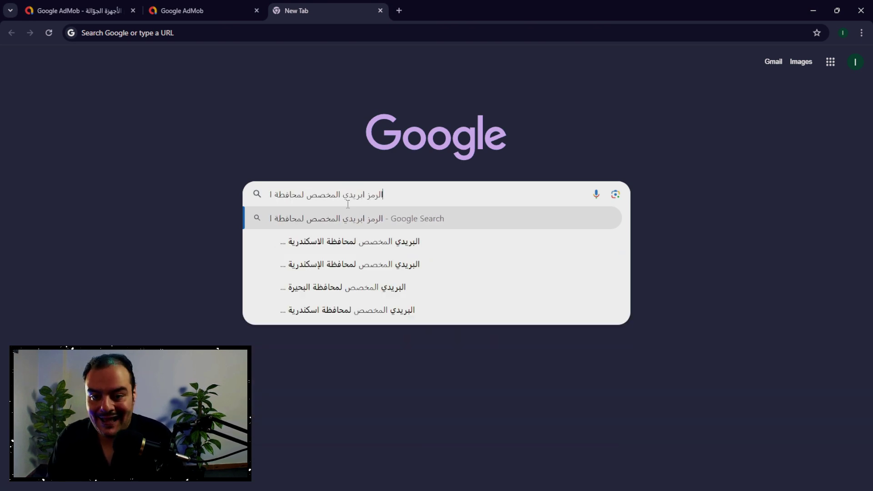
text(ندرية)
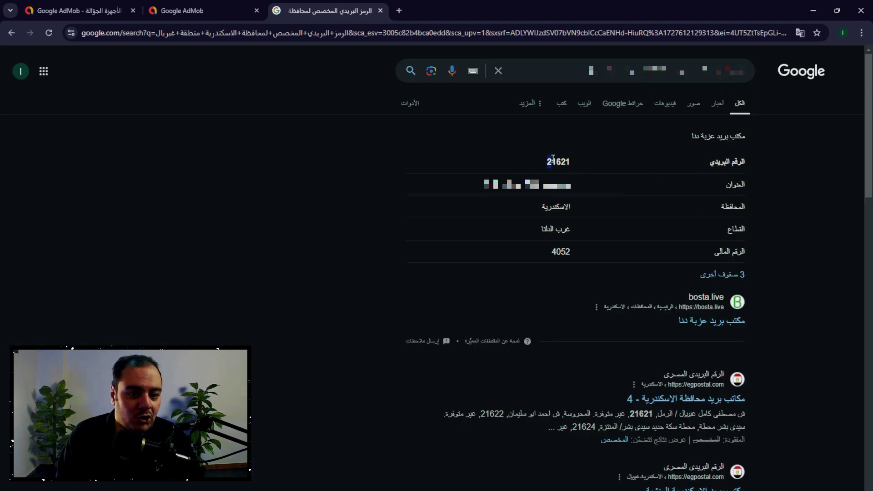
Copy the postal code from the search result into the AdMob payment address's postal code field
drag(574, 162, 546, 162)
key(ctrl+c)
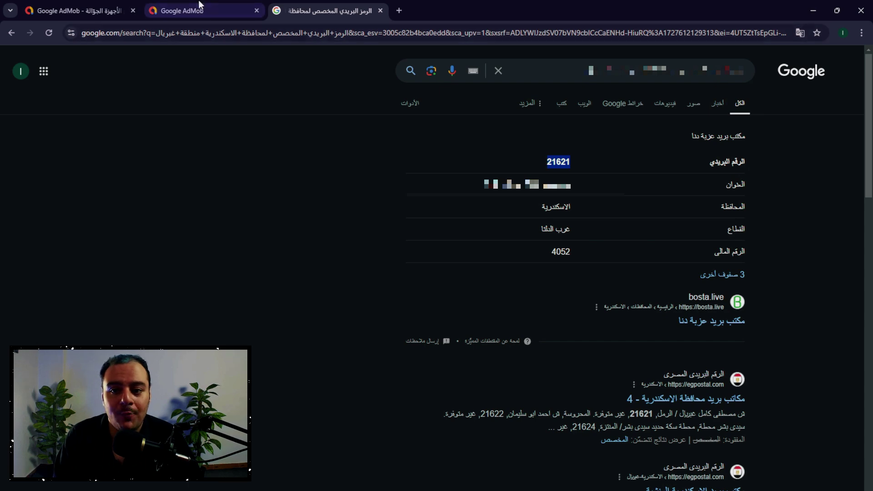
click(193, 10)
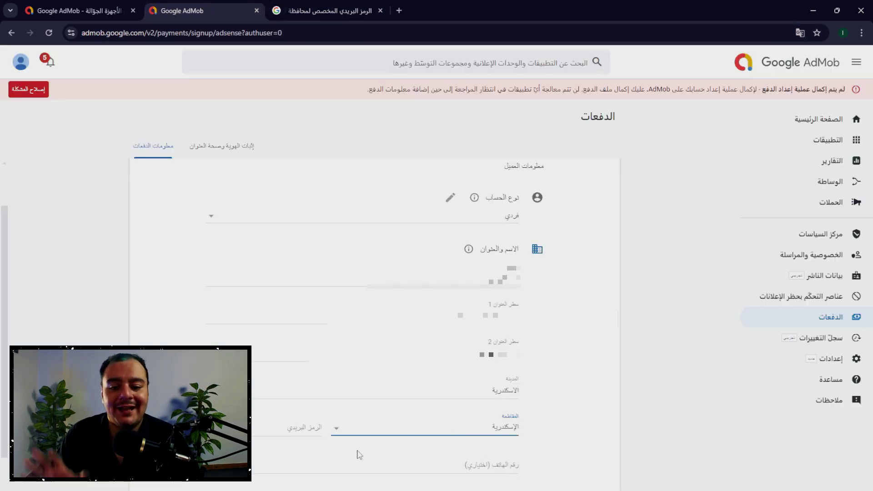
click(285, 424)
key(ctrl+v)
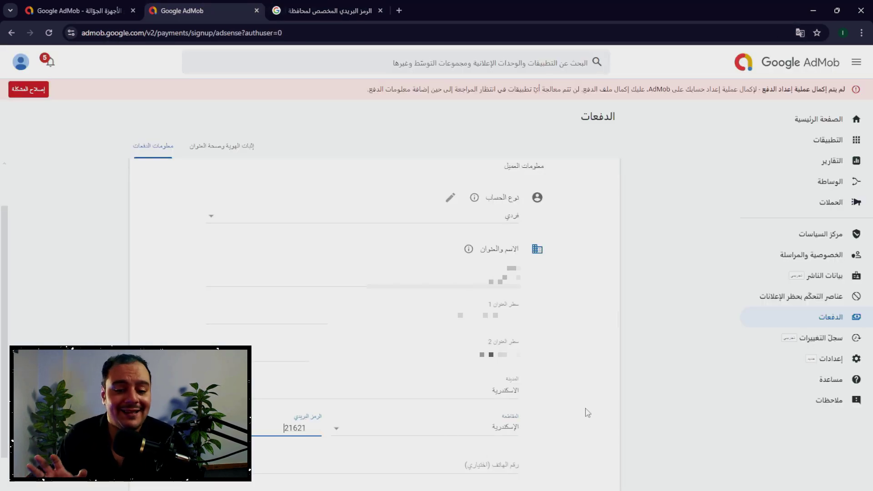
click(602, 402)
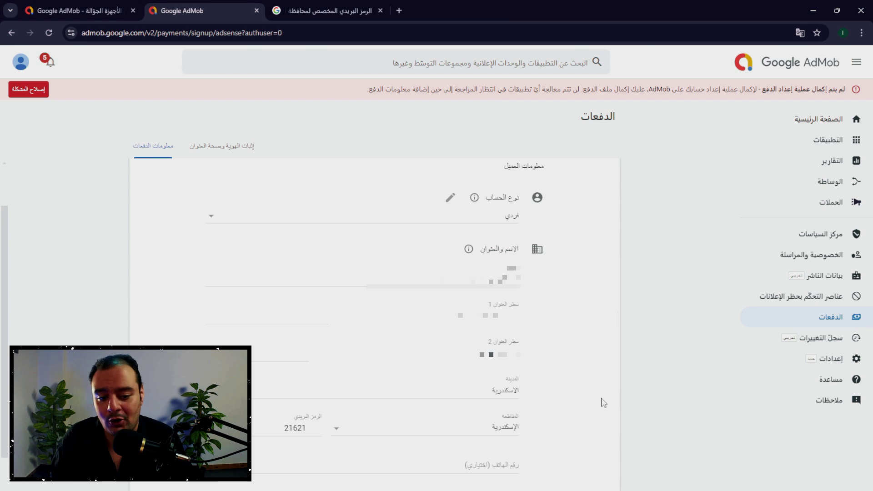
Enter the customer's phone number in the optional phone field and submit the payment information
scroll(600, 455, down, 2)
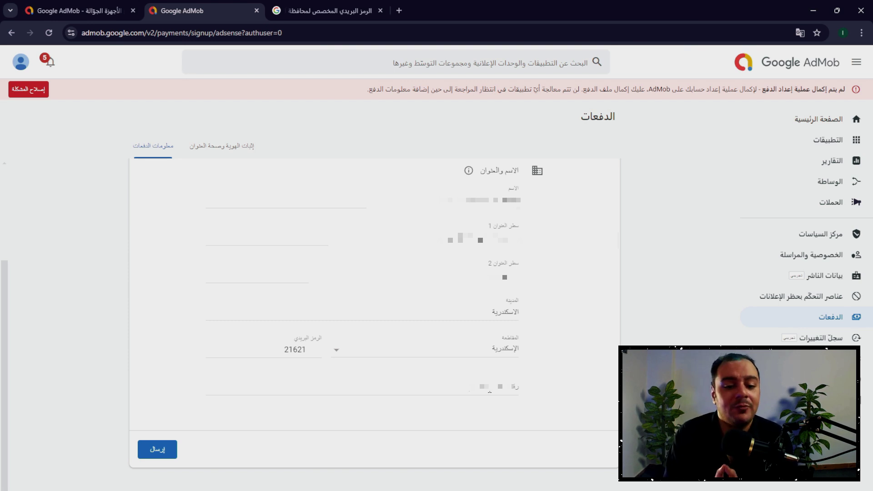
click(490, 389)
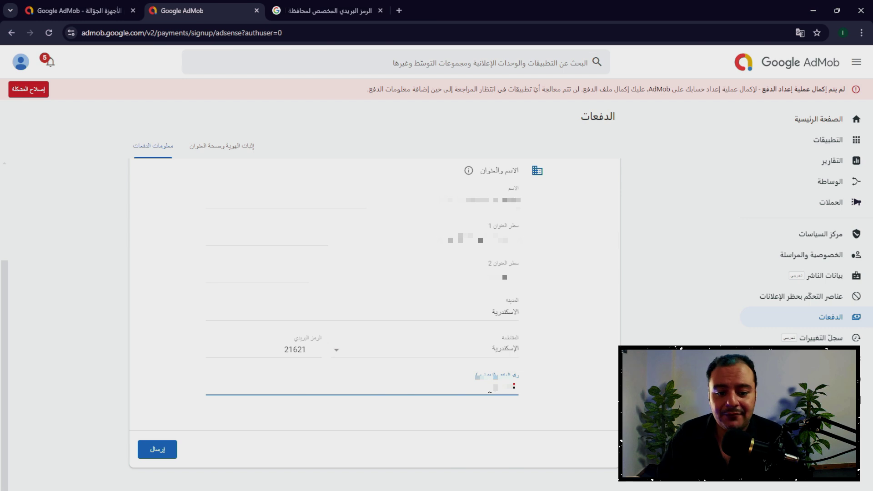
text(0)
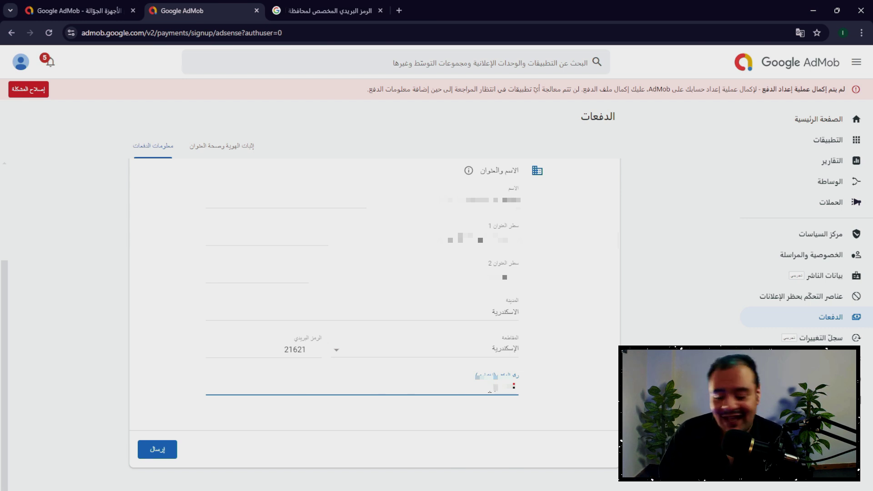
key(ctrl+v)
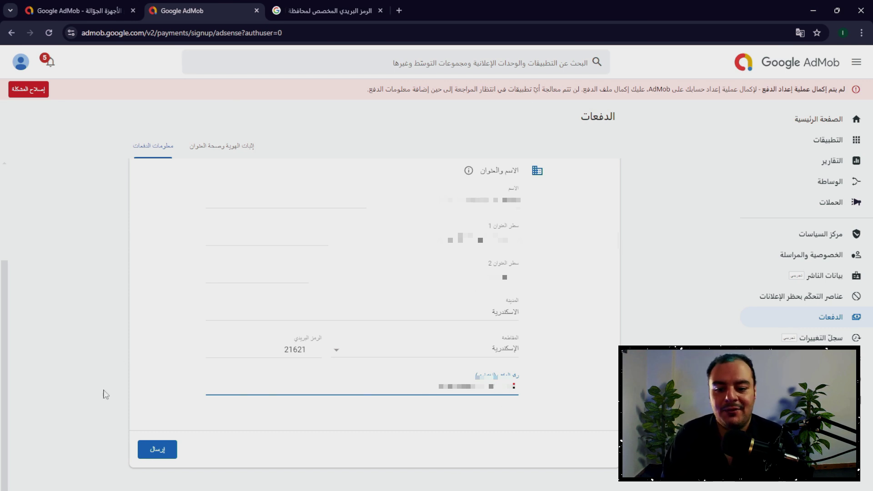
click(145, 452)
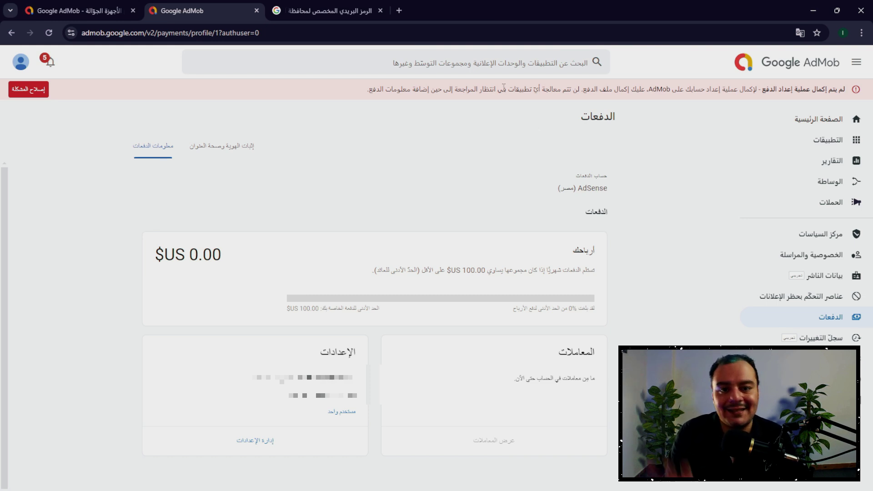
Go to the Gmail inbox in a new browser tab
click(400, 10)
click(382, 194)
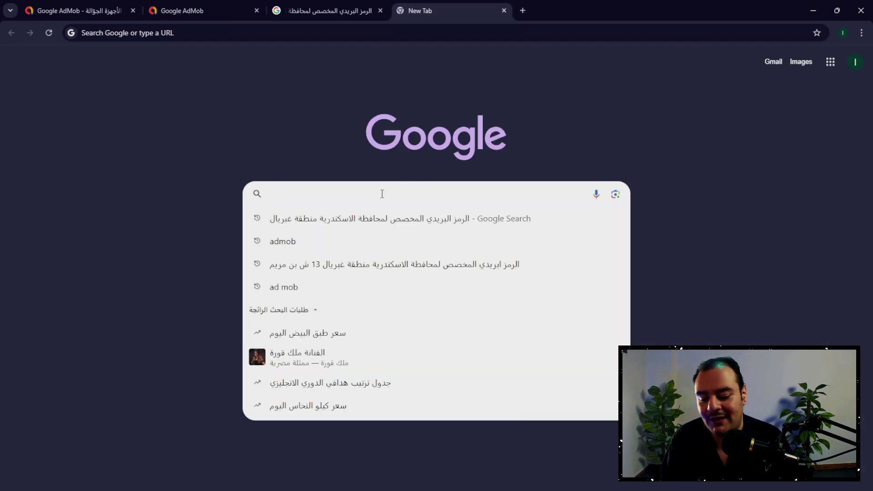
text(لةشهم)
key(Return)
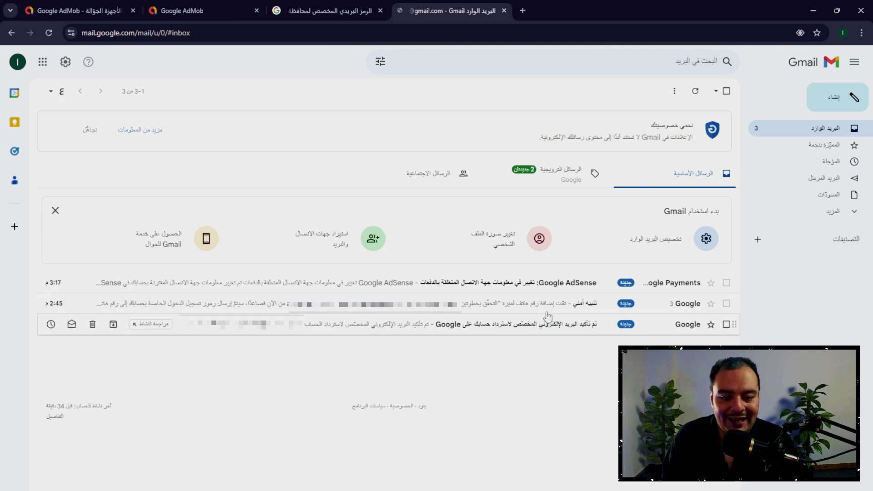
Read the Google Payments email about the change to the AdSense payment contact information, and return to the inbox
click(523, 282)
drag(514, 221, 478, 284)
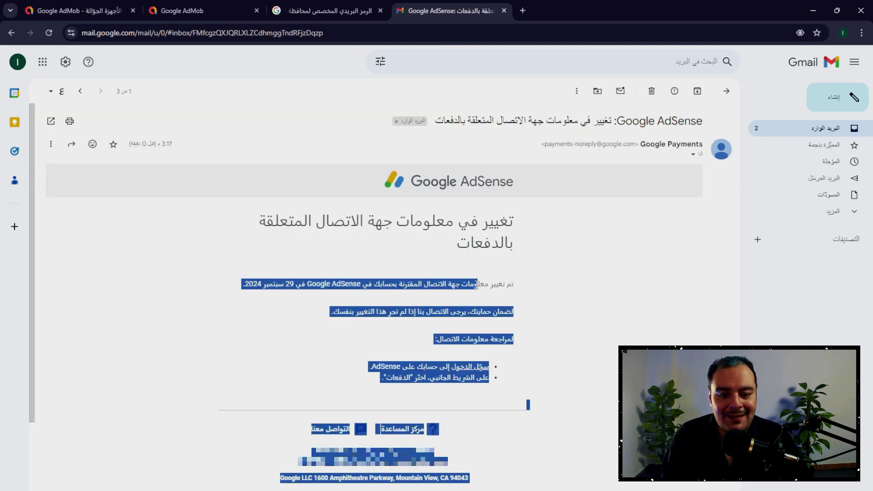
click(539, 286)
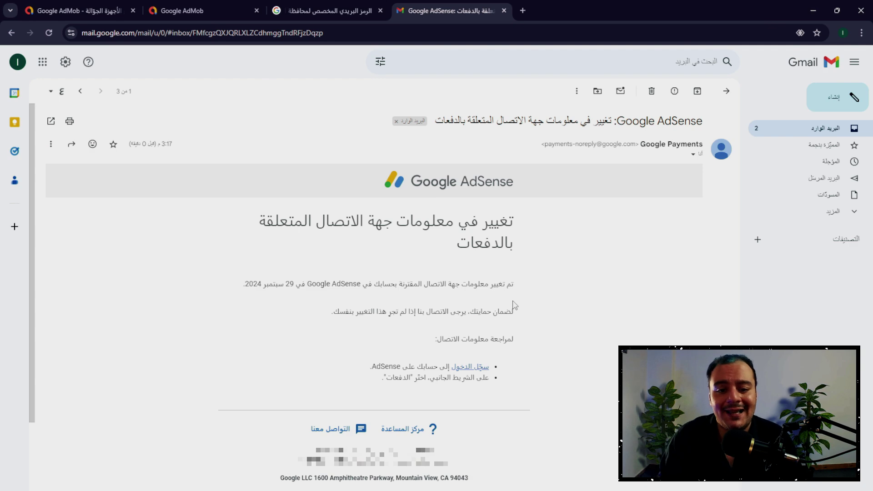
click(11, 33)
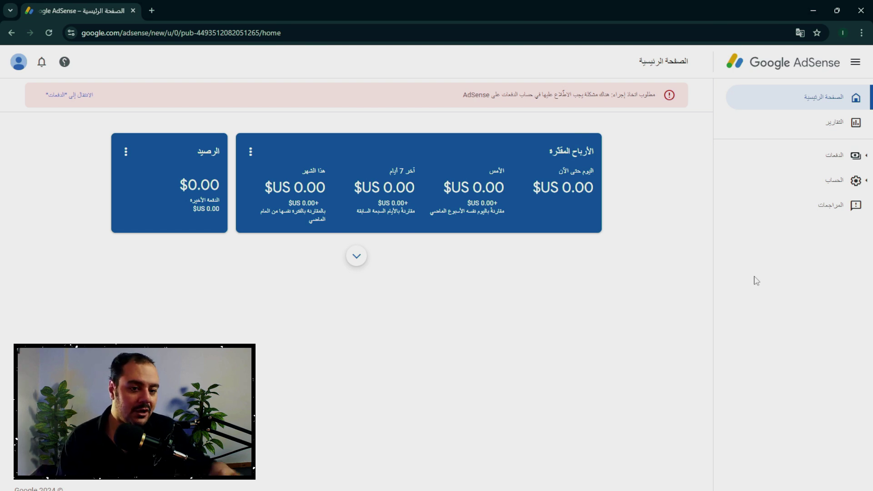
Open Gmail in a new browser tab alongside the AdSense home page, using the earlier gmail search
click(152, 10)
click(327, 196)
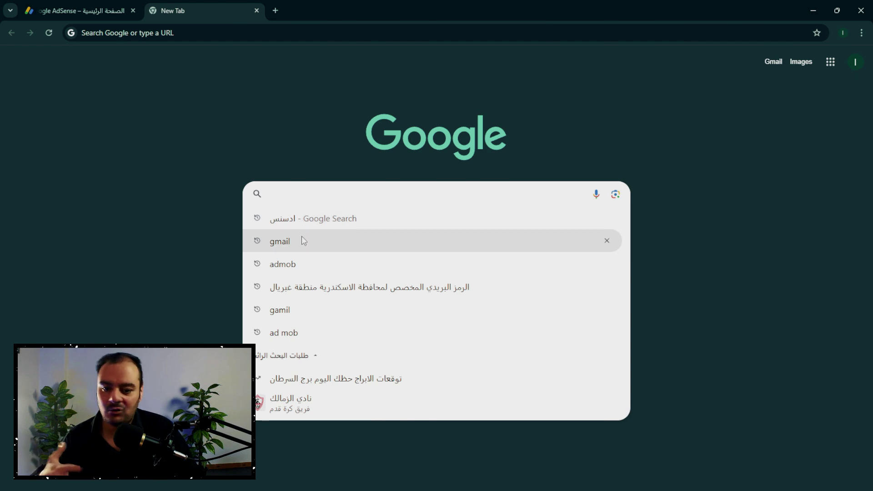
click(291, 241)
click(731, 206)
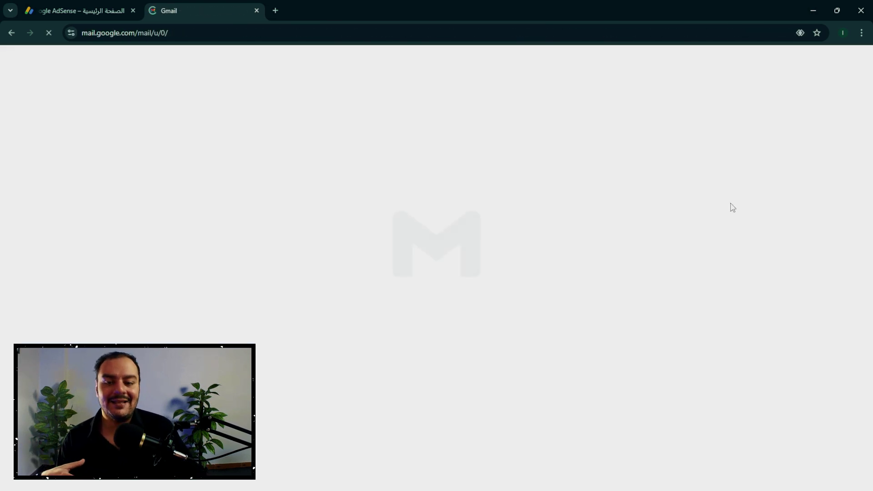